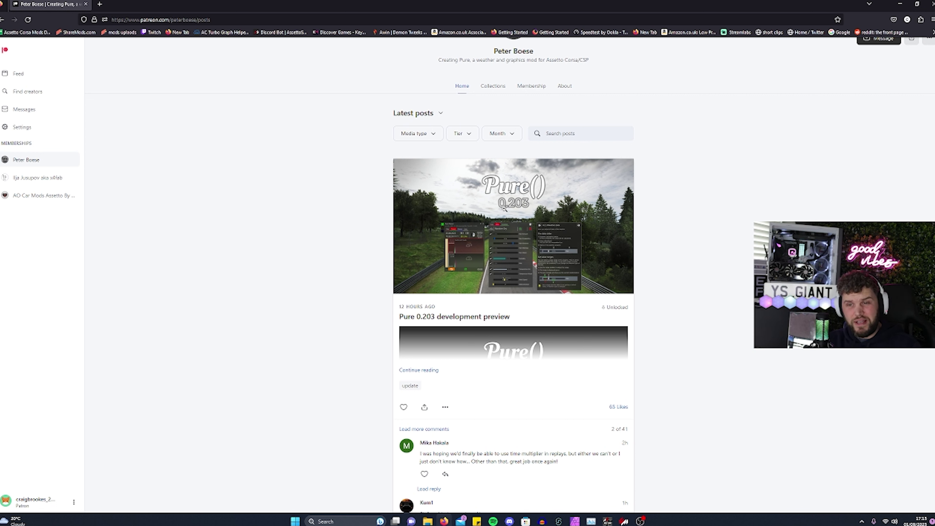
Expand the Pure 0.203 development preview post and scroll down to its Pure 0.203 download links.
click(504, 208)
scroll(429, 193, down, 5)
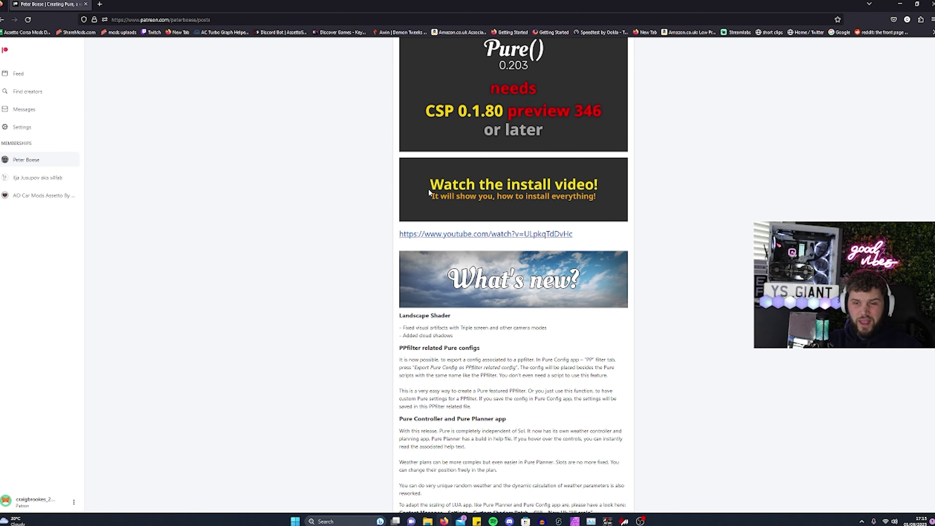
scroll(431, 196, down, 2)
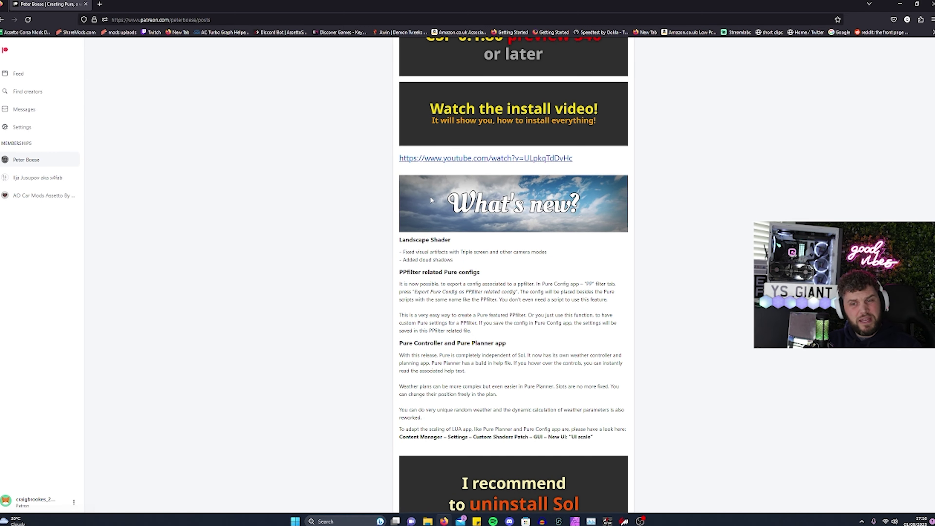
scroll(430, 196, down, 3)
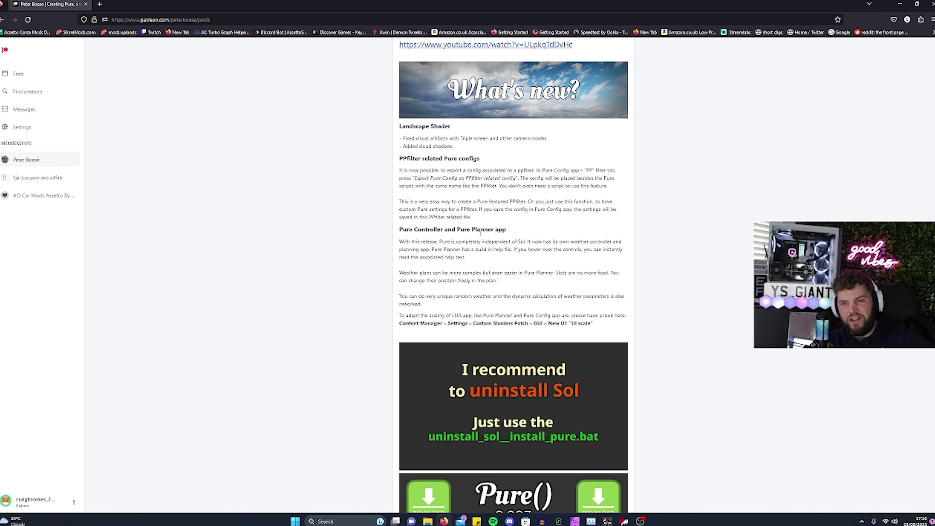
scroll(478, 231, down, 4)
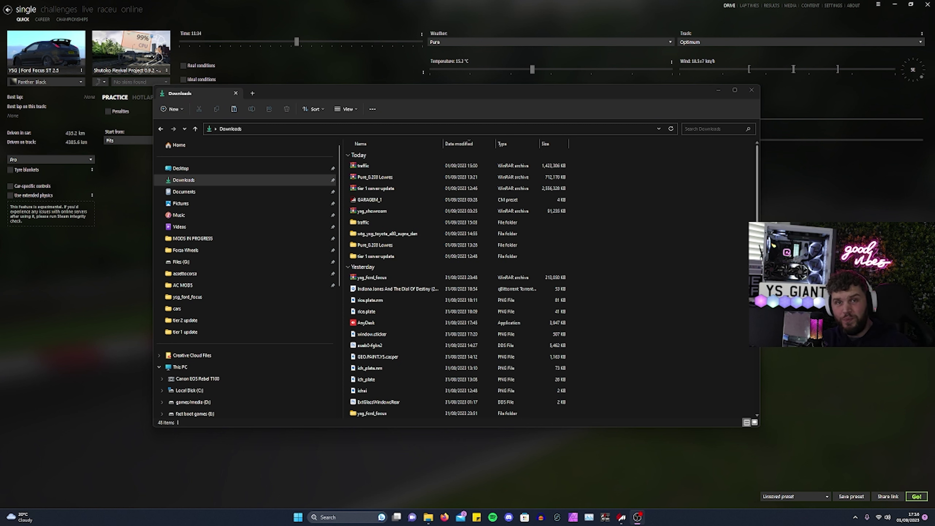
Extract the Pure_0.203 Lowres archive with WinRAR and open its Pure 0.203 subfolder.
right_click(399, 178)
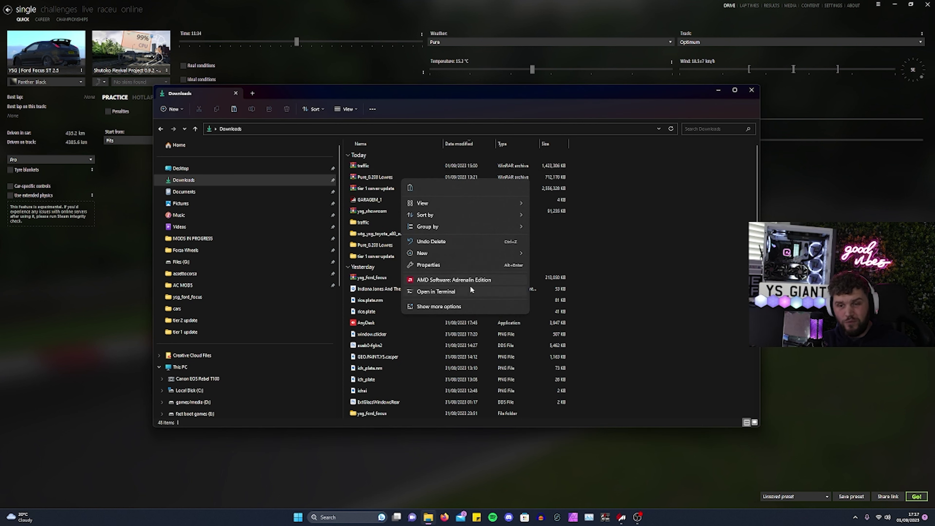
right_click(376, 177)
mouse_move(404, 272)
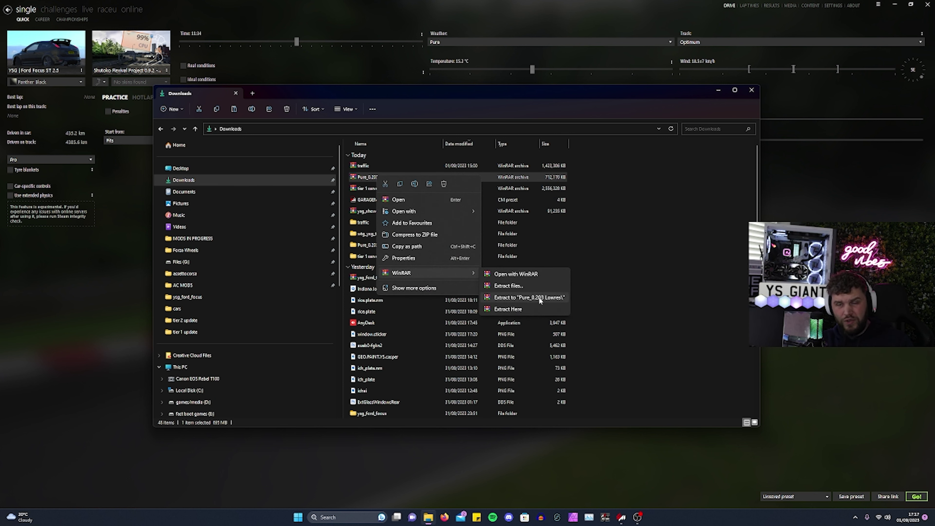
click(540, 297)
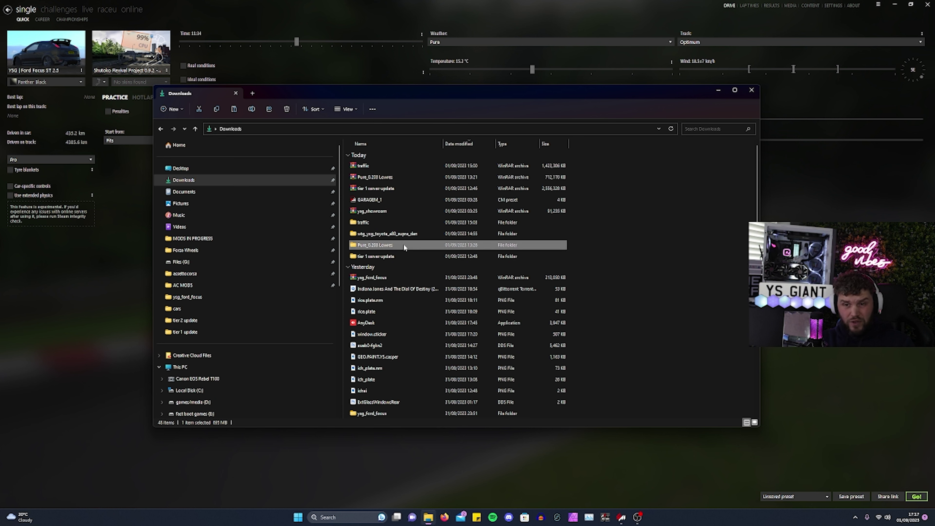
double_click(400, 245)
double_click(385, 167)
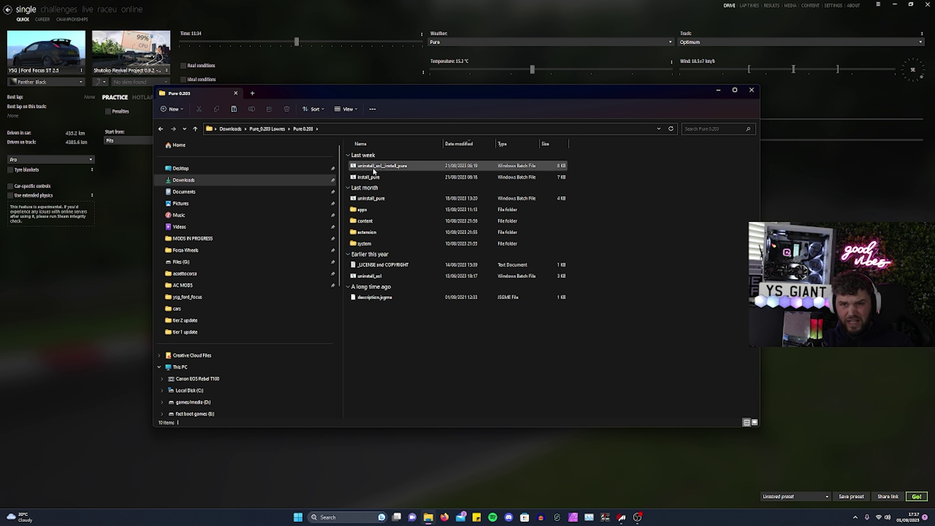
Copy the apps, content, extension and system folders into assettocorsa, then close Explorer.
click(383, 167)
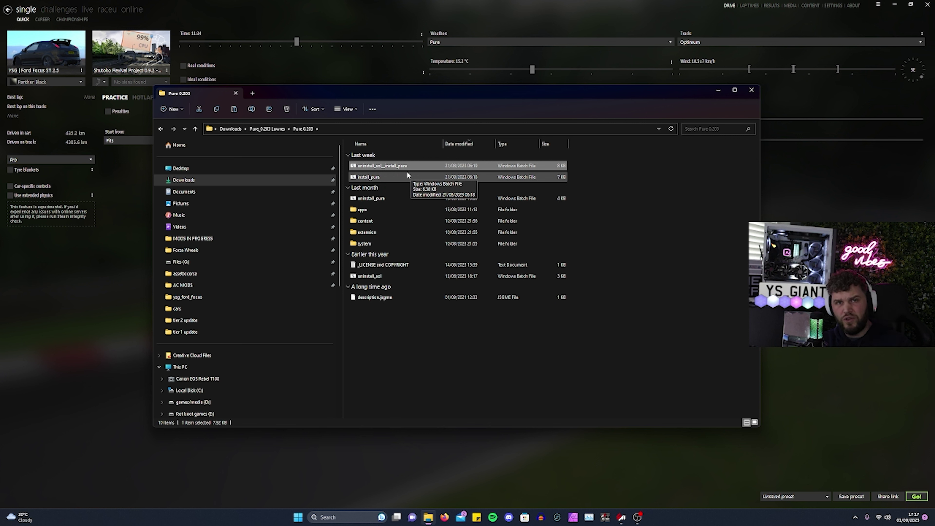
drag(347, 207, 361, 245)
click(253, 92)
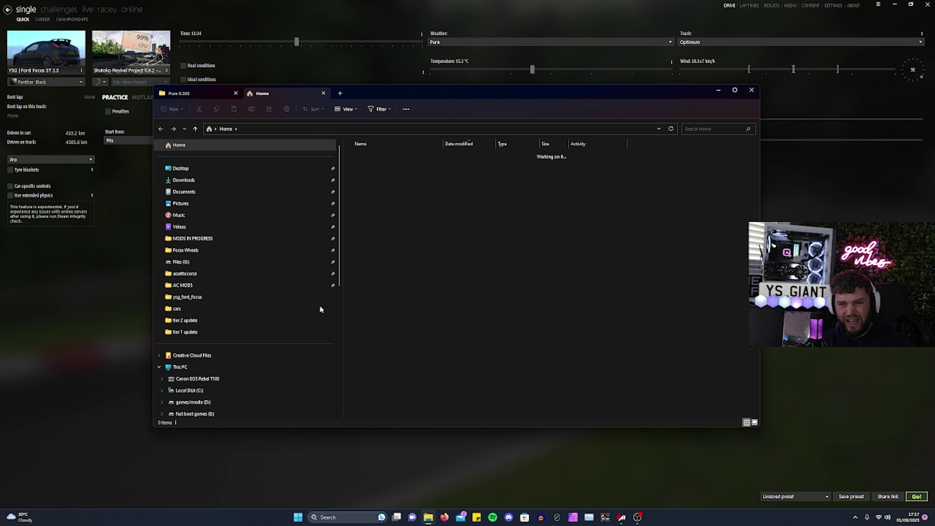
click(236, 273)
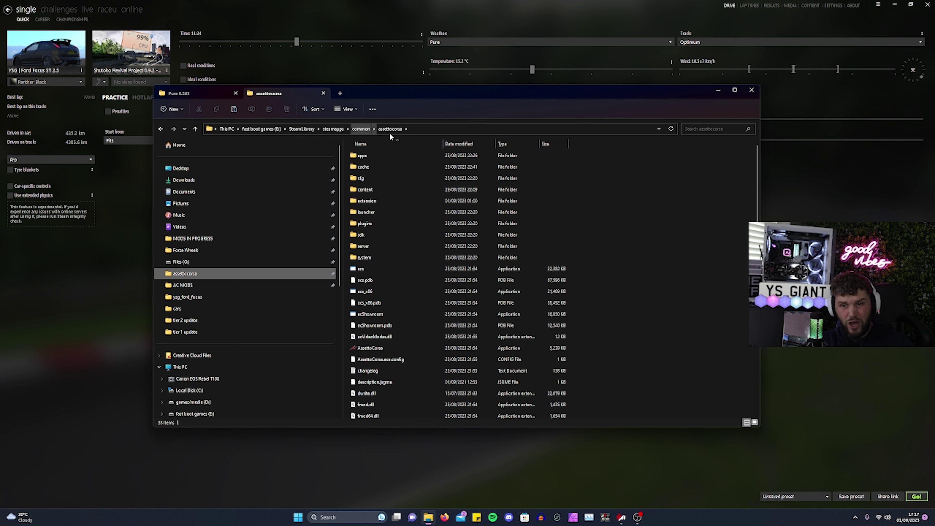
click(204, 92)
drag(368, 213, 605, 223)
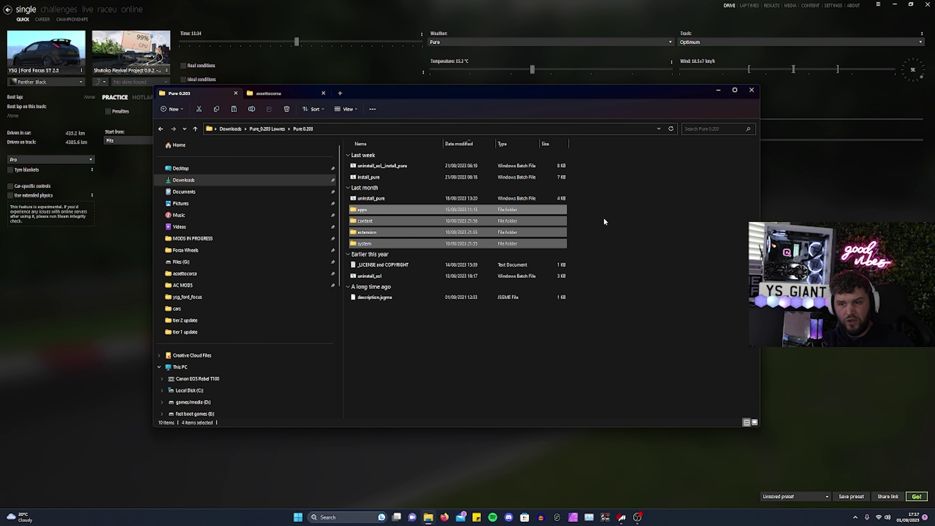
click(751, 90)
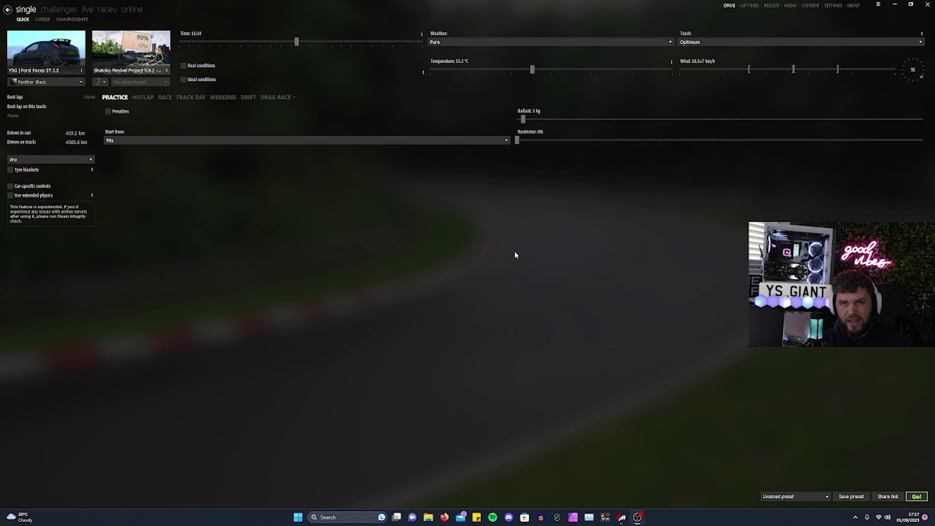
Set the Custom Shaders Patch Weather FX style to Pure.
click(833, 5)
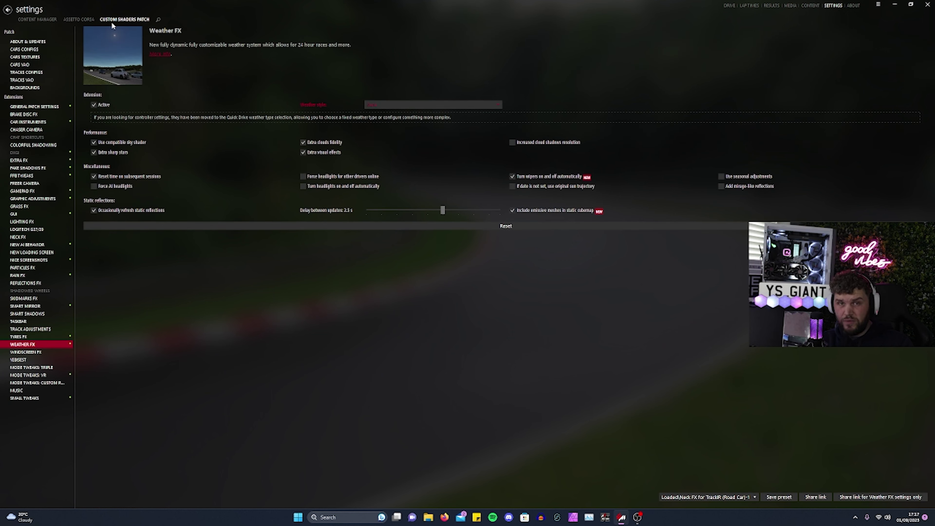
click(401, 105)
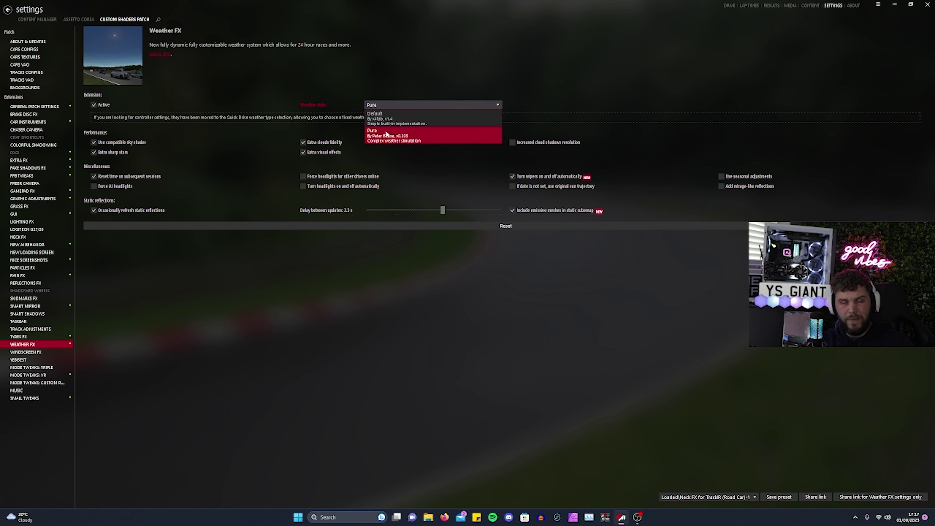
click(401, 138)
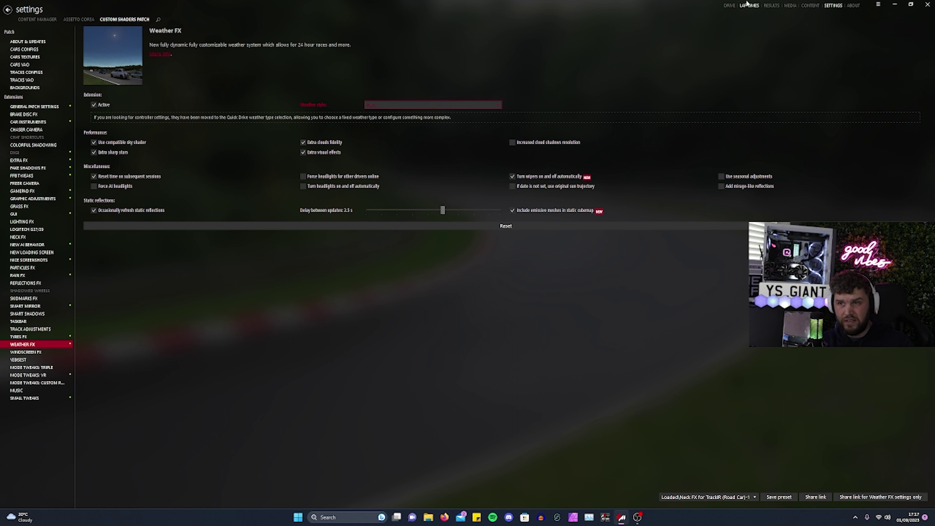
Choose Pure as the quick drive weather and start the session.
click(729, 5)
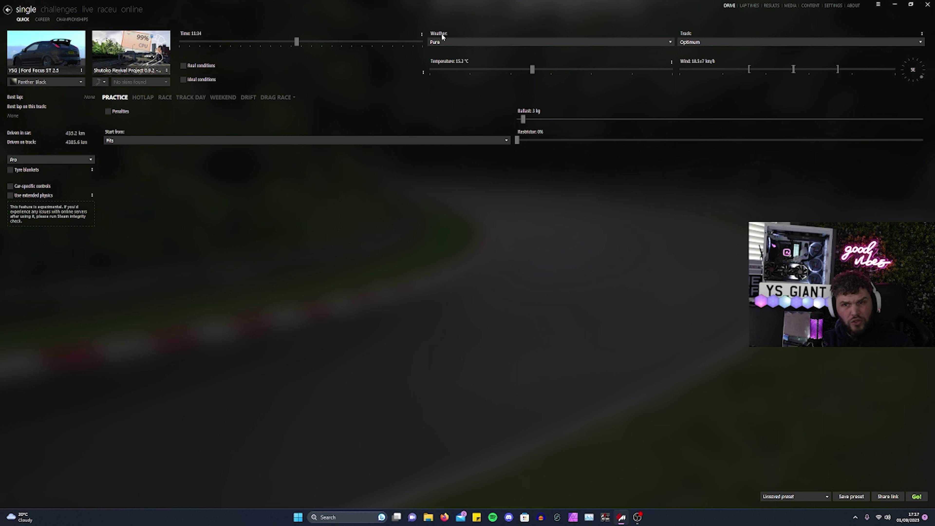
click(449, 42)
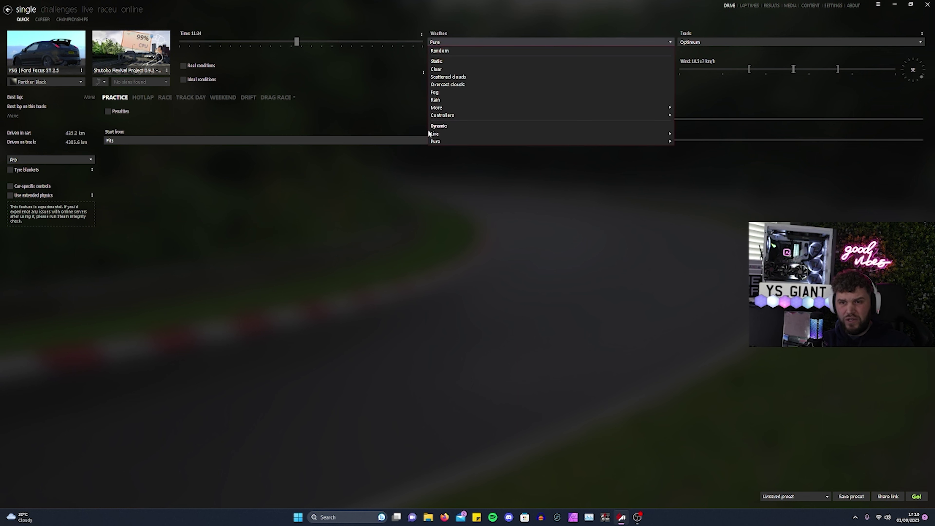
click(448, 140)
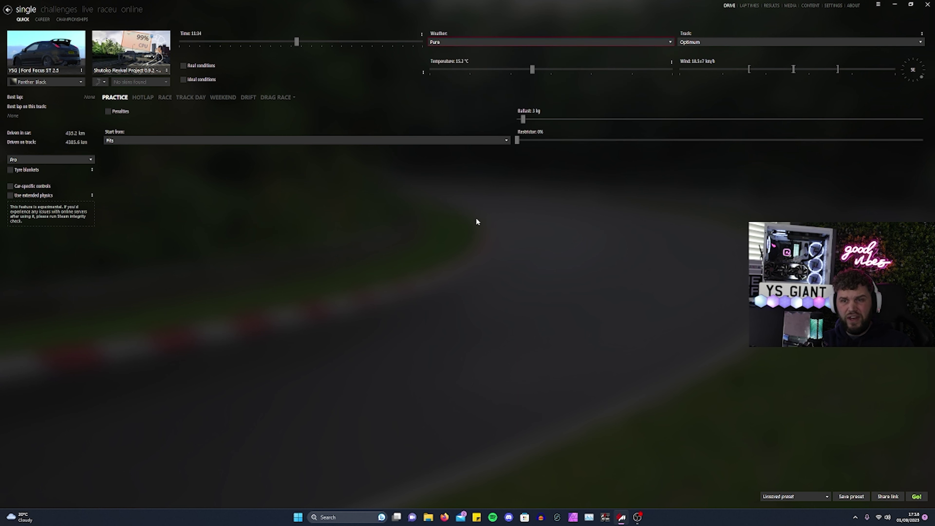
click(917, 498)
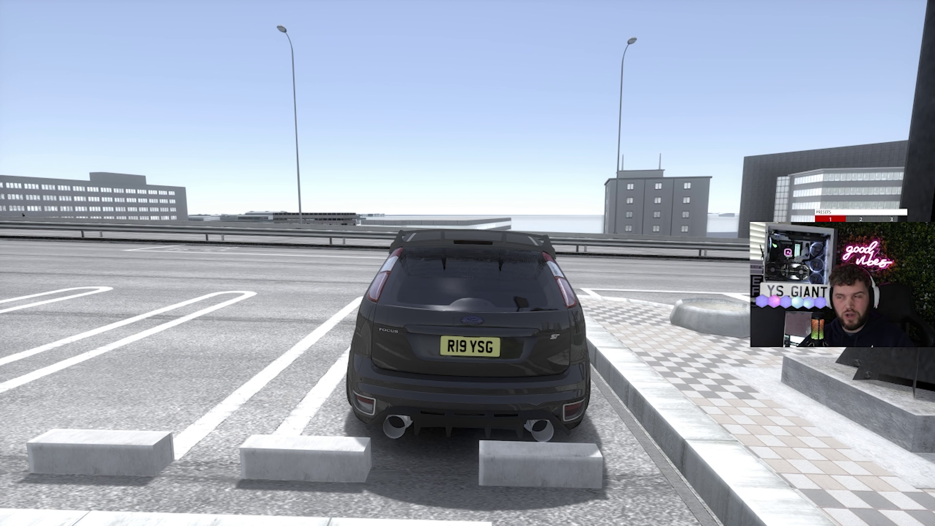
Open the Pure Config and Pure Planner apps and move both windows up and left.
mouse_move(931, 18)
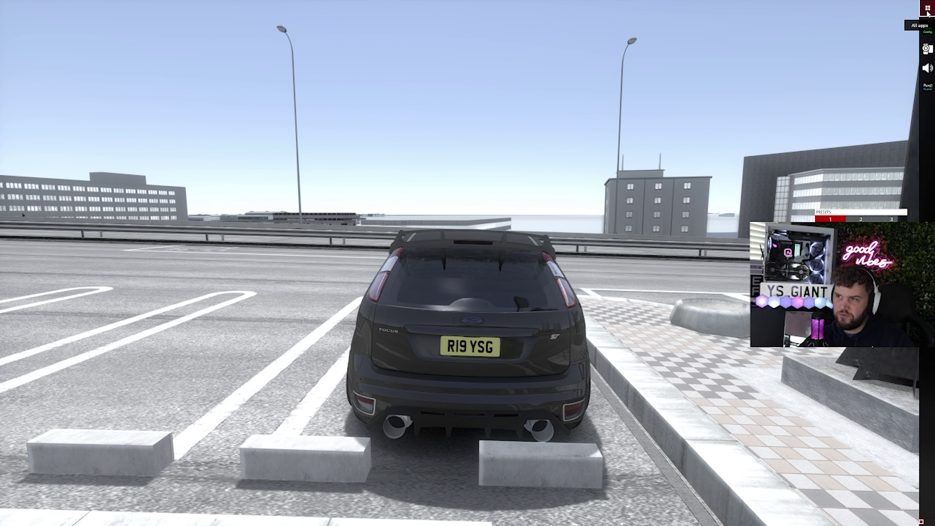
click(927, 11)
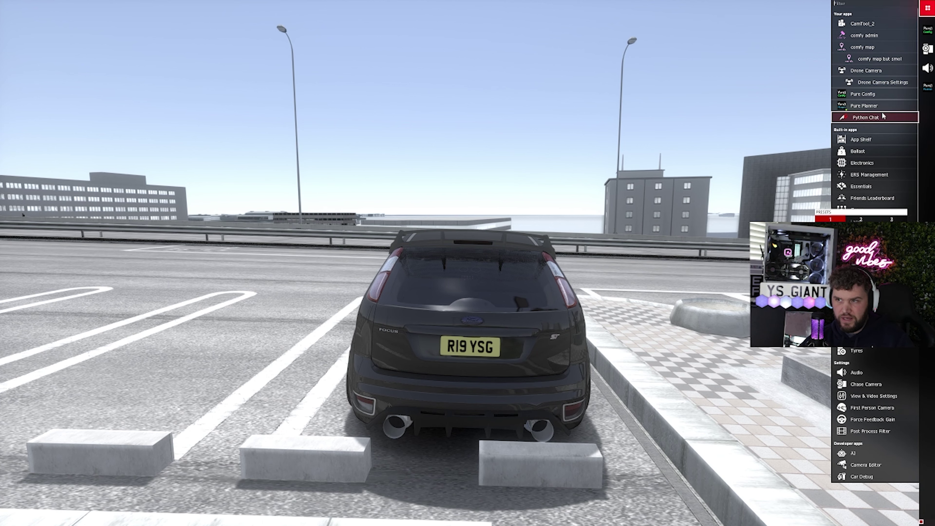
click(866, 95)
click(864, 106)
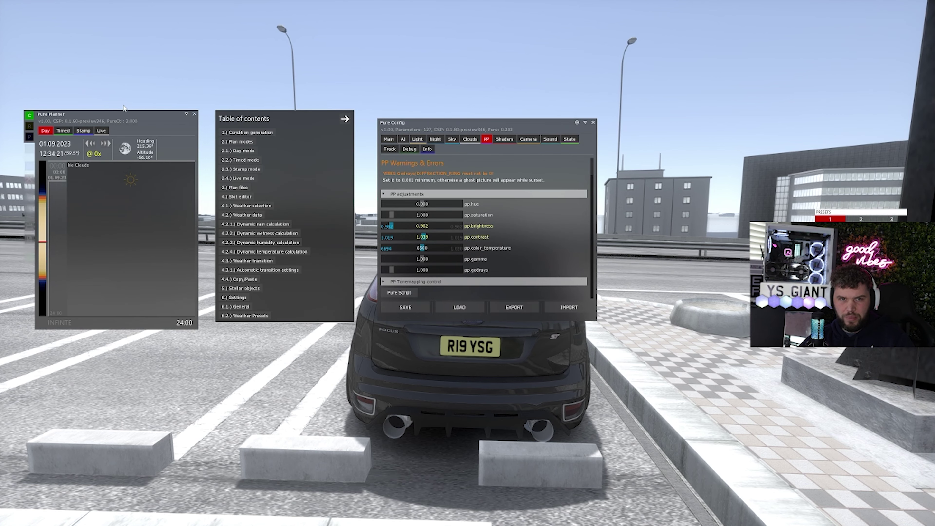
drag(117, 113, 102, 71)
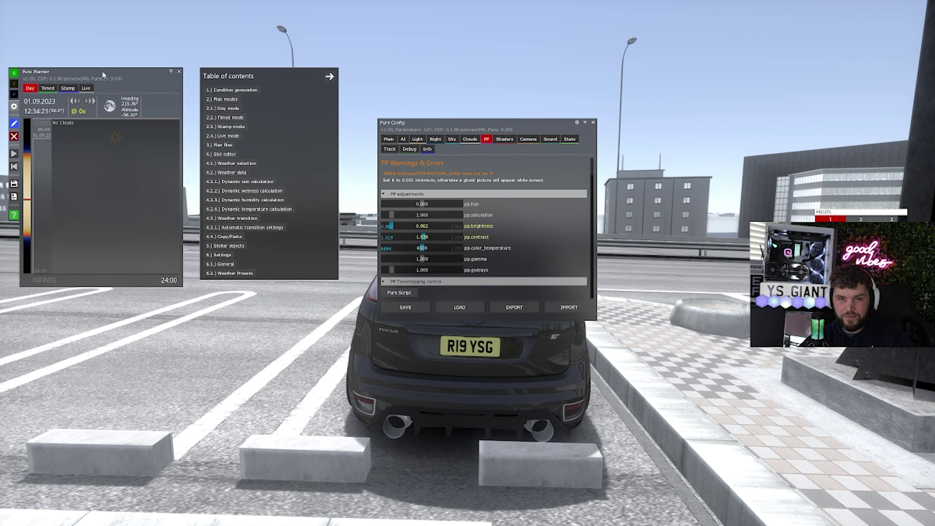
drag(422, 122, 448, 89)
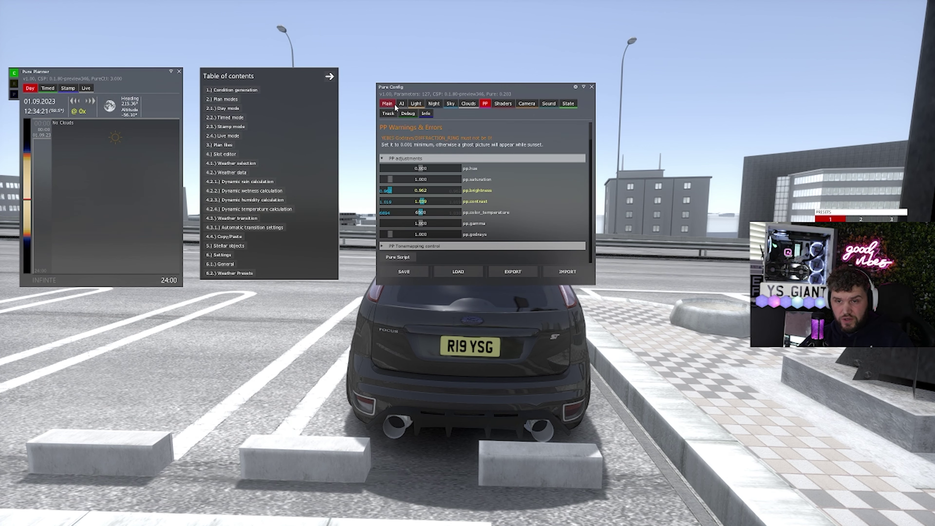
Set light.sun.level to 2.740 and pp.brightness to 0.770, then close Pure Config.
click(416, 105)
drag(391, 178, 414, 178)
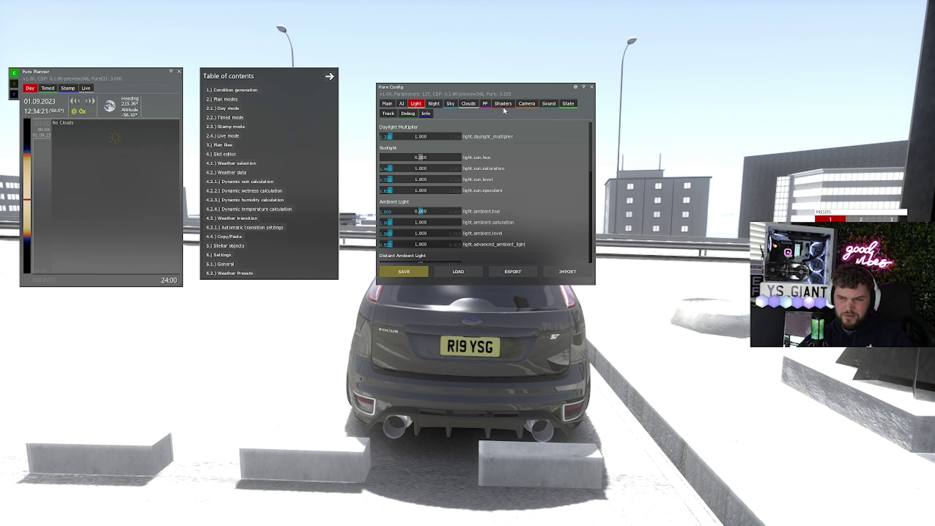
click(483, 103)
drag(391, 190, 388, 194)
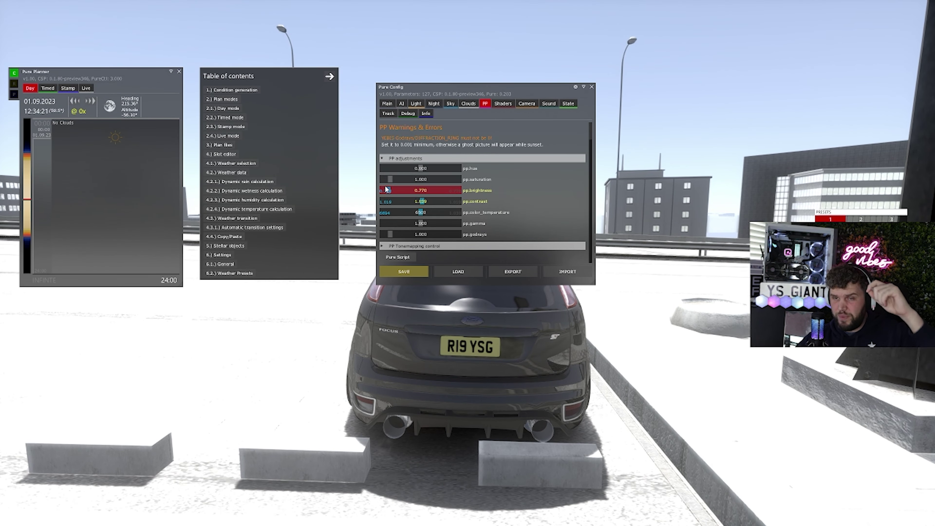
click(591, 87)
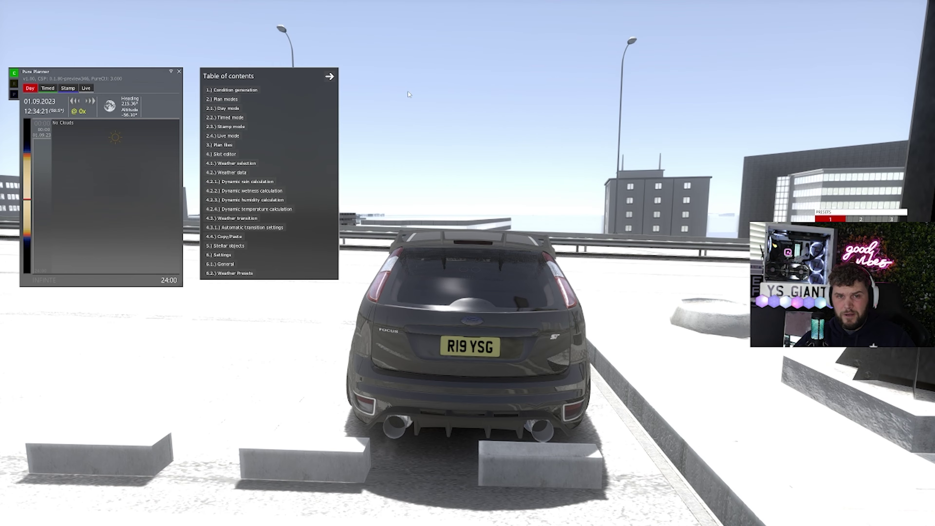
Move Pure Planner right and set the time of day to about 05:41.
drag(128, 71, 219, 101)
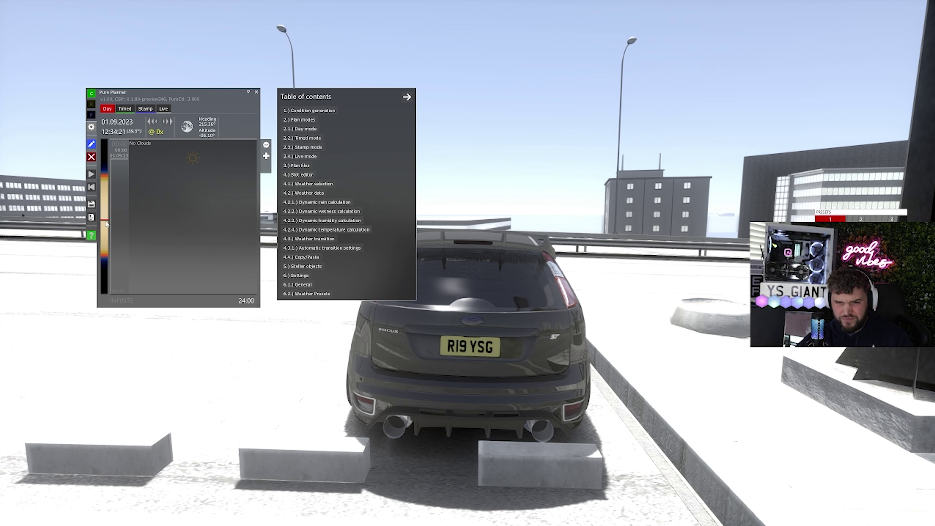
drag(106, 223, 105, 256)
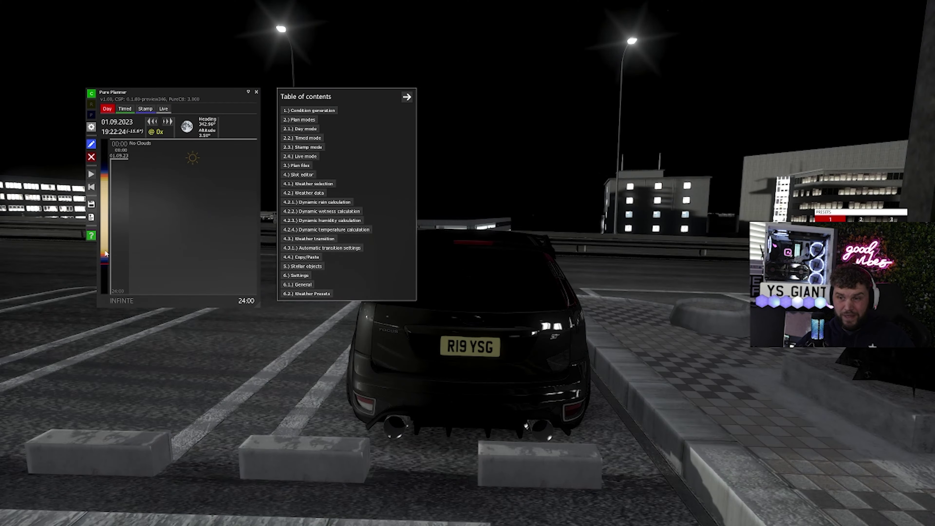
click(106, 250)
click(105, 176)
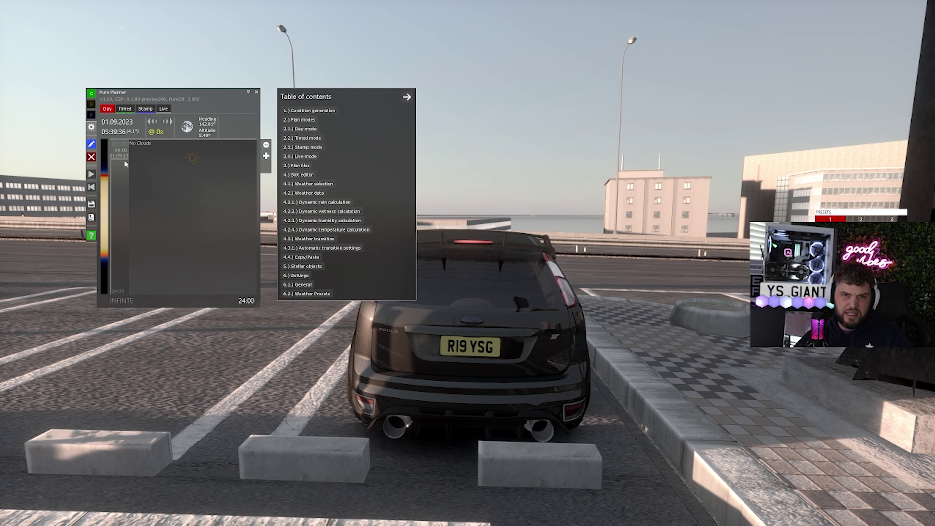
Set the time multiplier to 0x and switch the planner to the Timed weather plan.
click(165, 121)
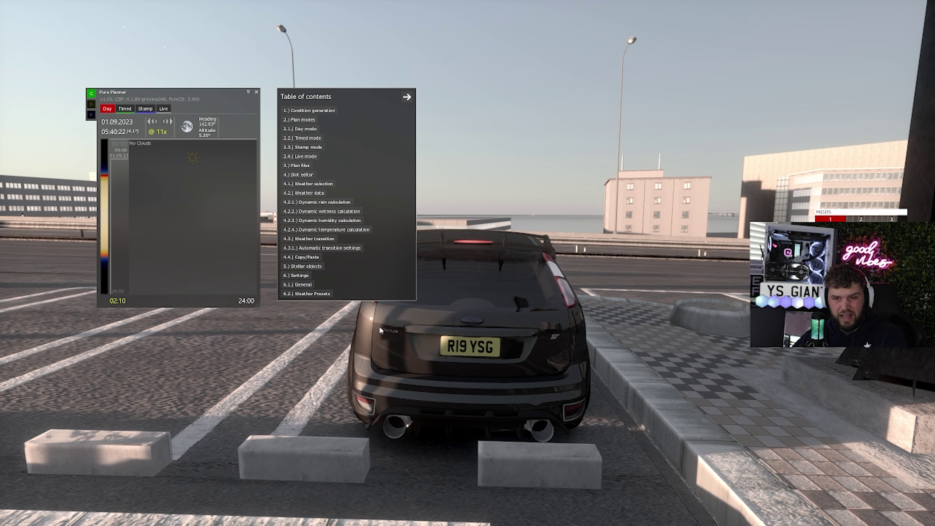
click(156, 122)
click(157, 122)
click(157, 122)
click(157, 122)
click(157, 122)
click(156, 122)
click(156, 121)
click(156, 122)
click(156, 122)
click(156, 122)
click(157, 122)
mouse_move(176, 133)
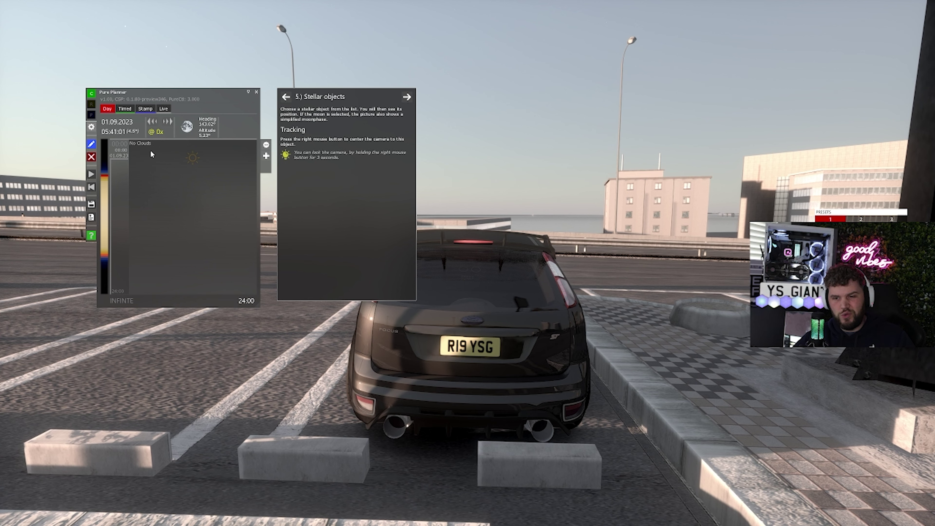
click(132, 108)
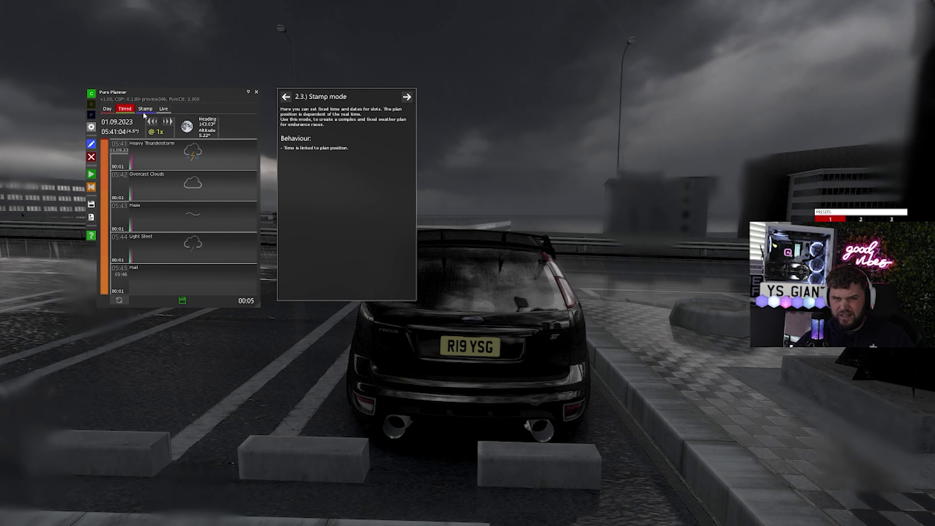
mouse_move(186, 159)
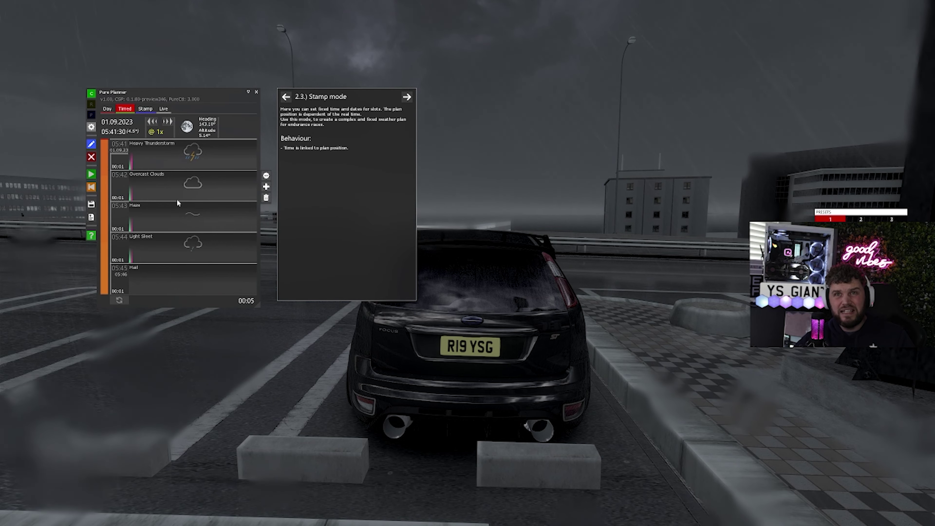
click(144, 108)
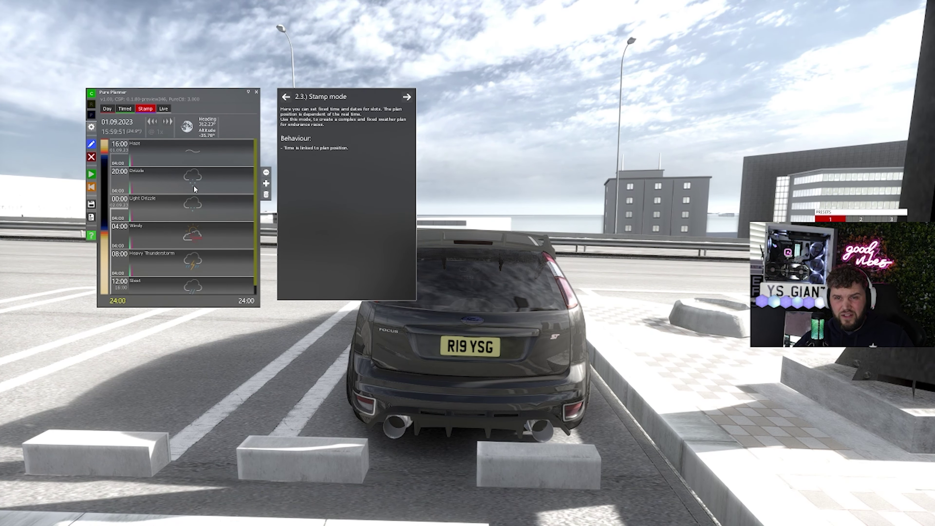
click(164, 109)
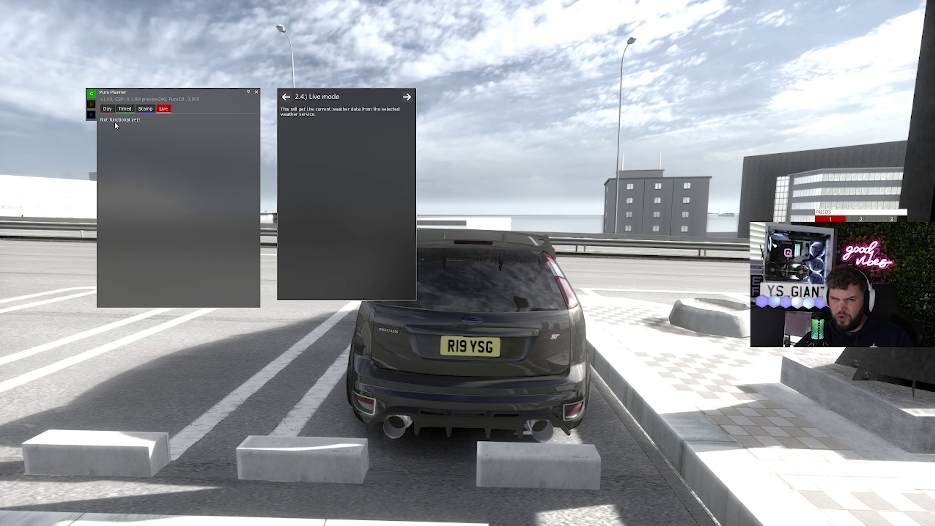
click(108, 109)
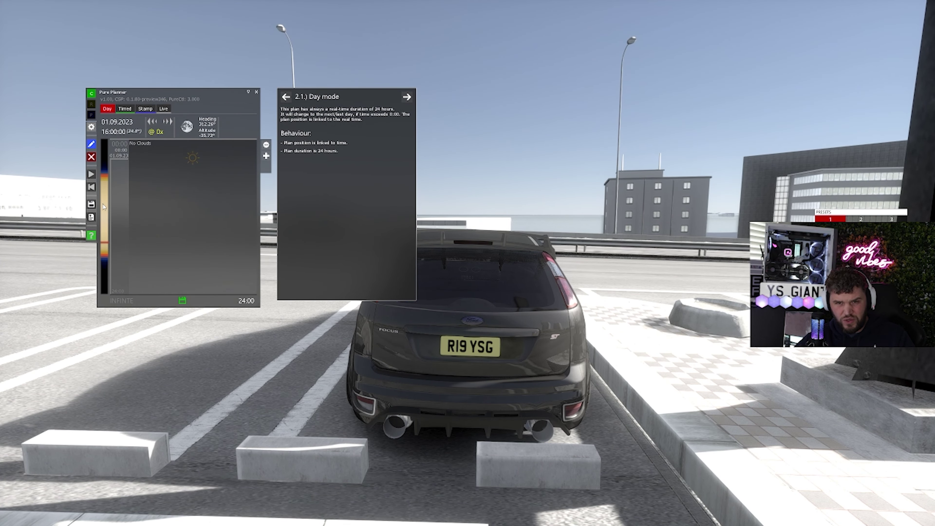
drag(104, 242, 107, 178)
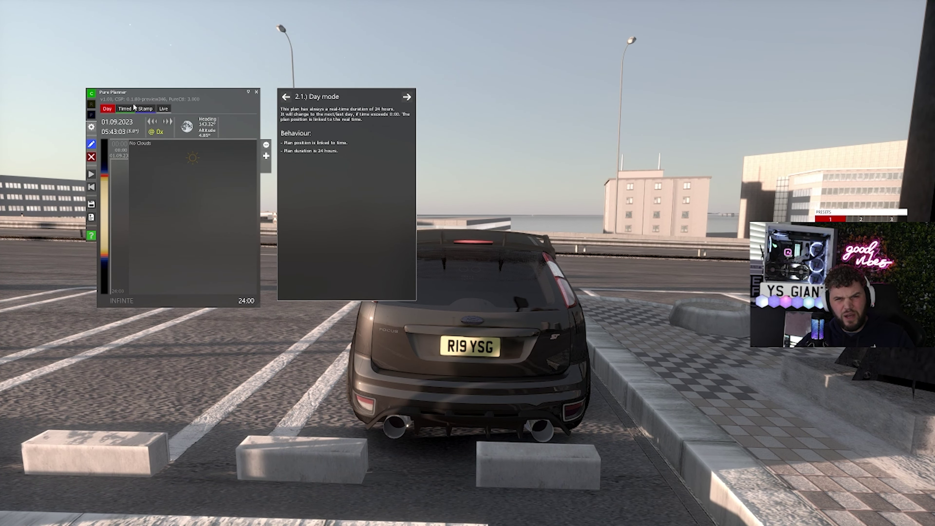
click(125, 108)
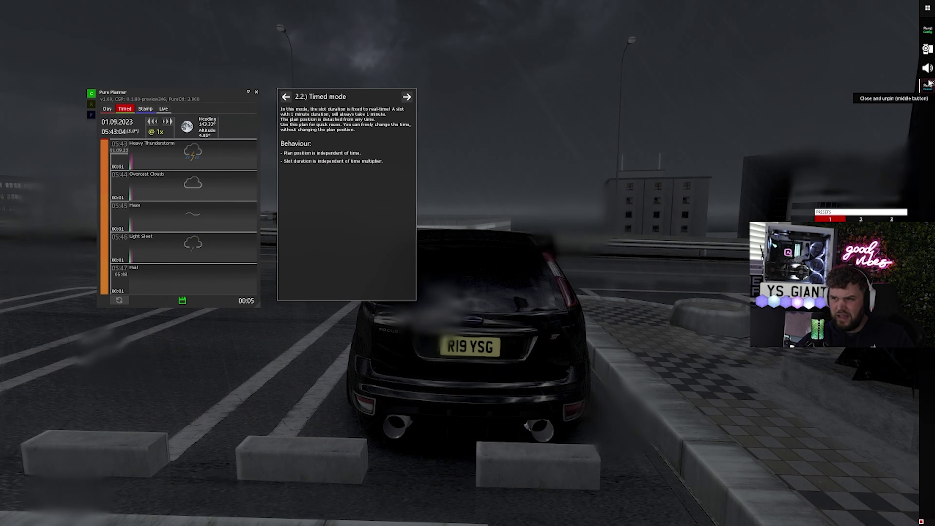
Raise pp.brightness to 1.876, make the first timed slot Heavy Rain, and close Pure Planner.
click(924, 34)
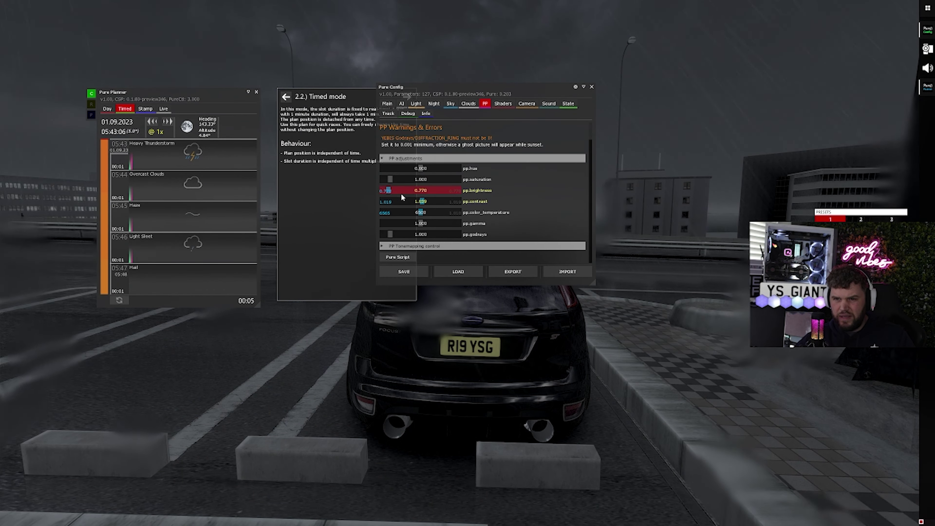
drag(389, 190, 398, 192)
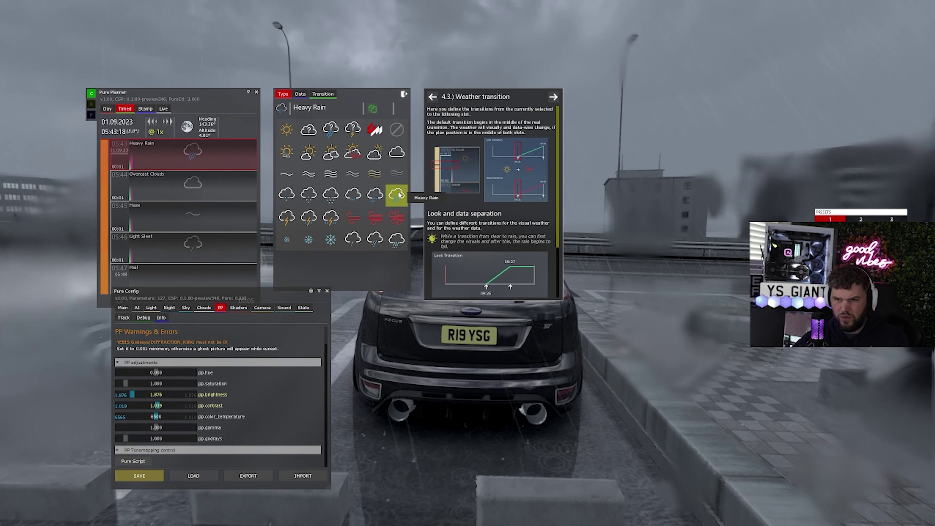
click(398, 194)
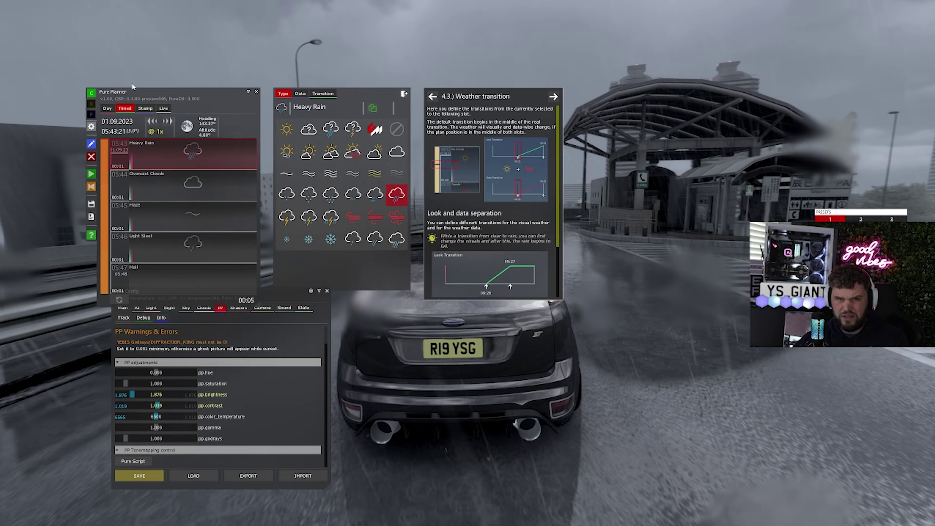
drag(259, 93, 200, 29)
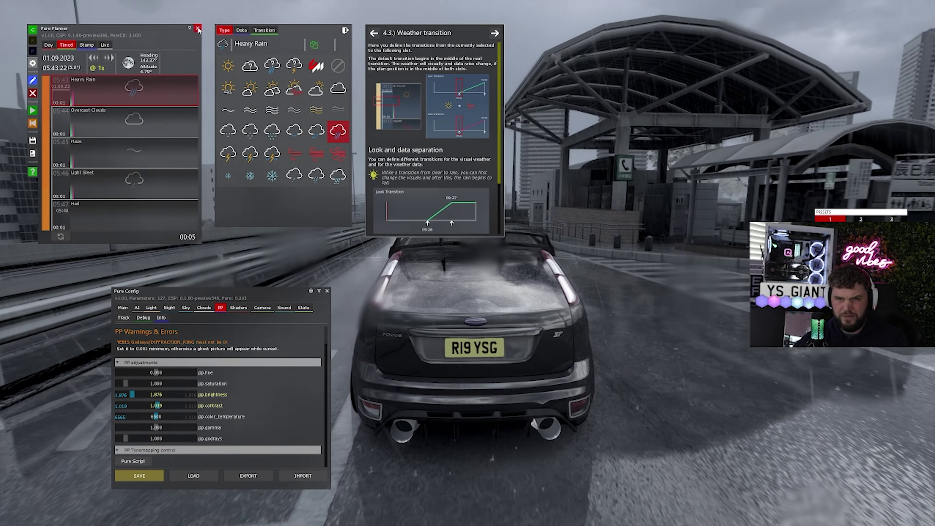
click(198, 29)
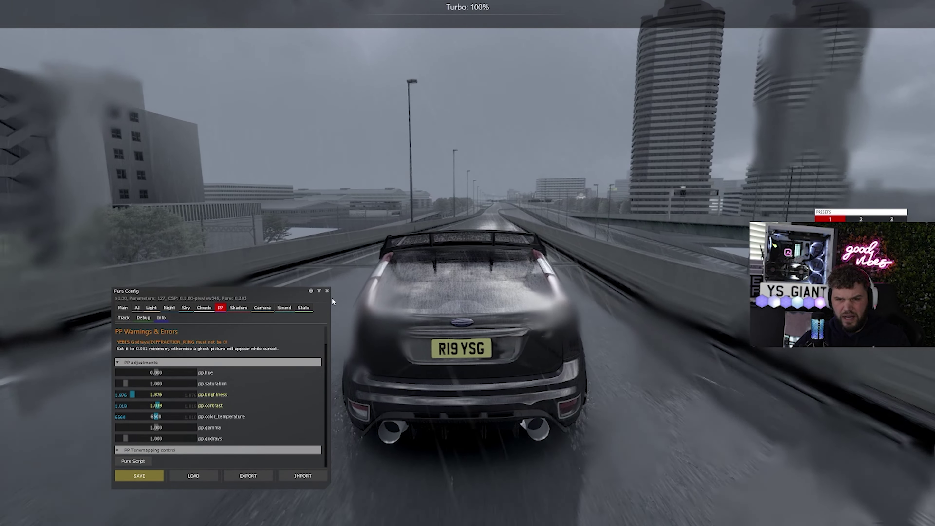
Close the Pure Config window and drive the Ford Focus down the rain-soaked highway.
click(326, 291)
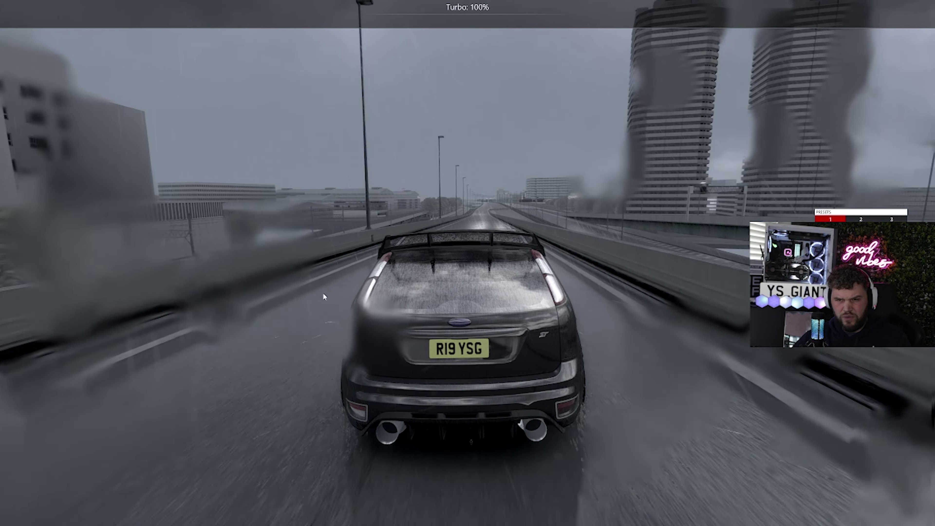